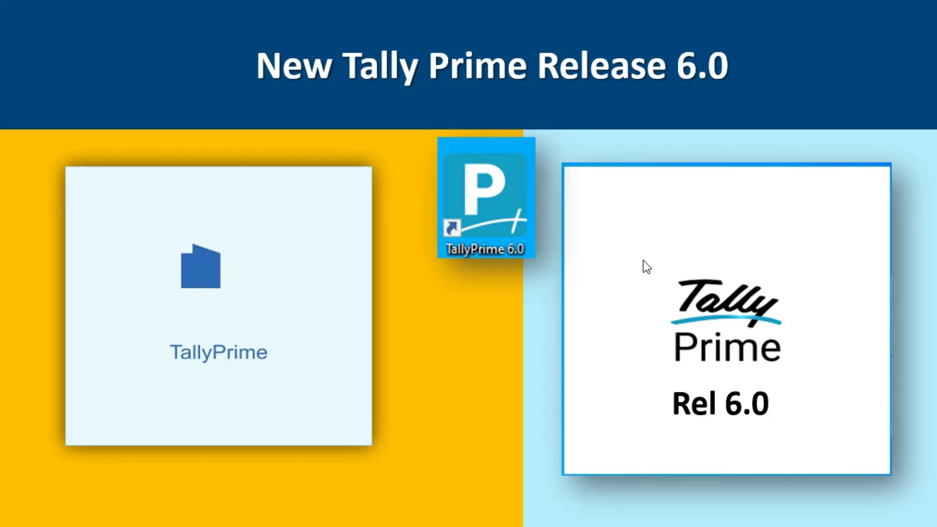
left_click(657, 373)
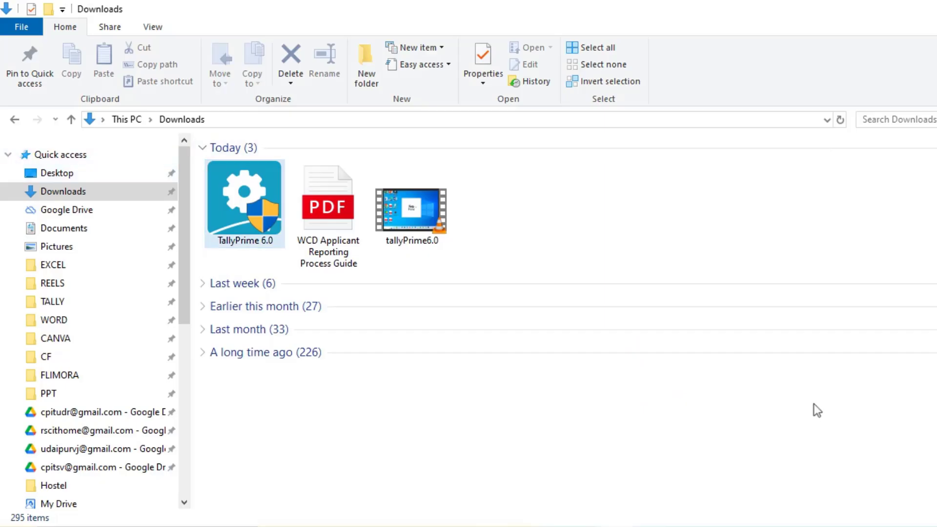
Launch the TallyPrime 6.0 installer from the Downloads folder and choose to install a new application
double_click(236, 210)
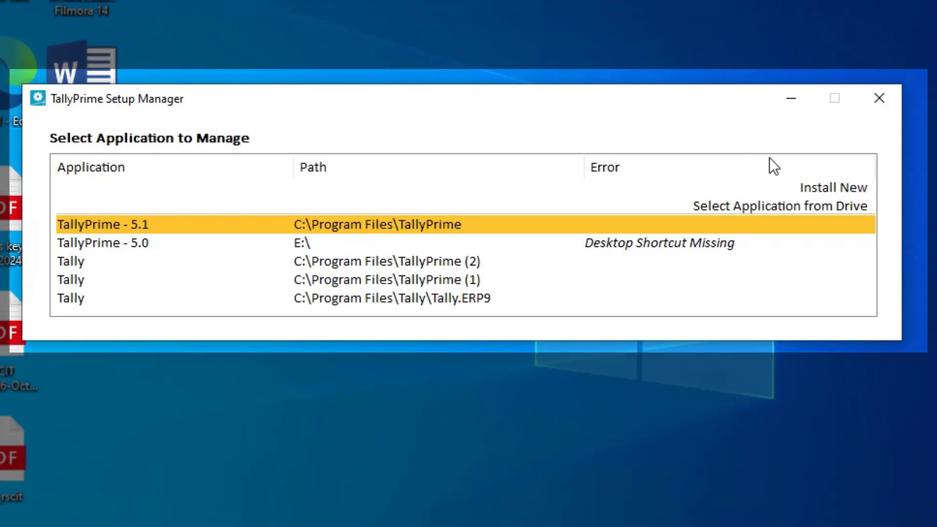
left_click(827, 189)
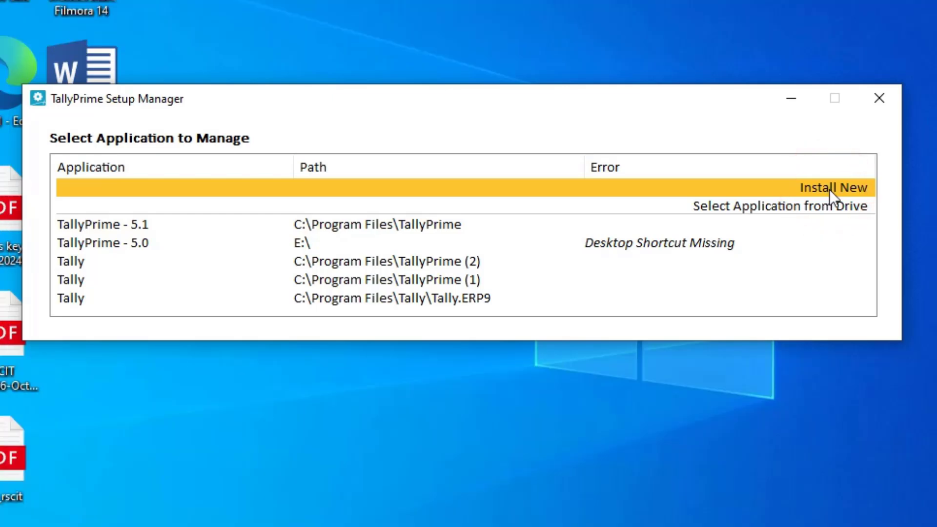
left_click(830, 188)
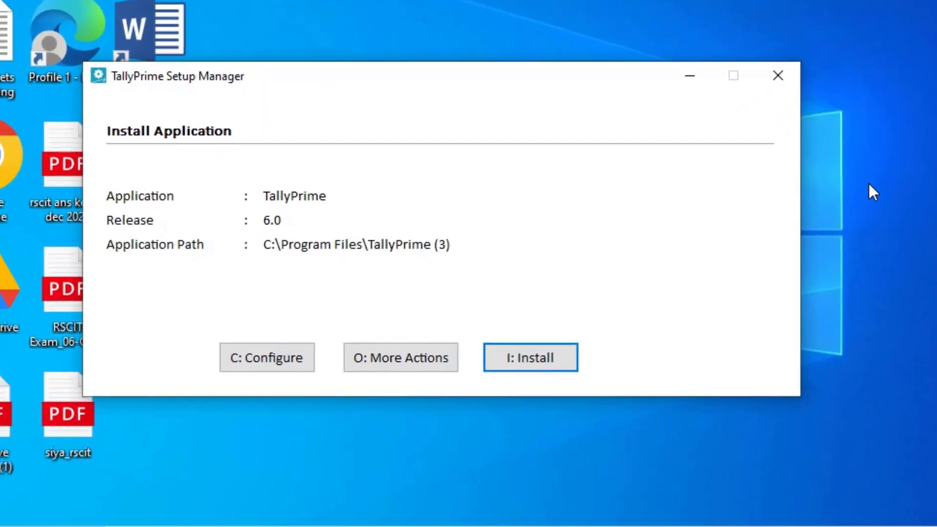
Configure the installation with the application path E:\Tally Prime 6.0
left_click(267, 361)
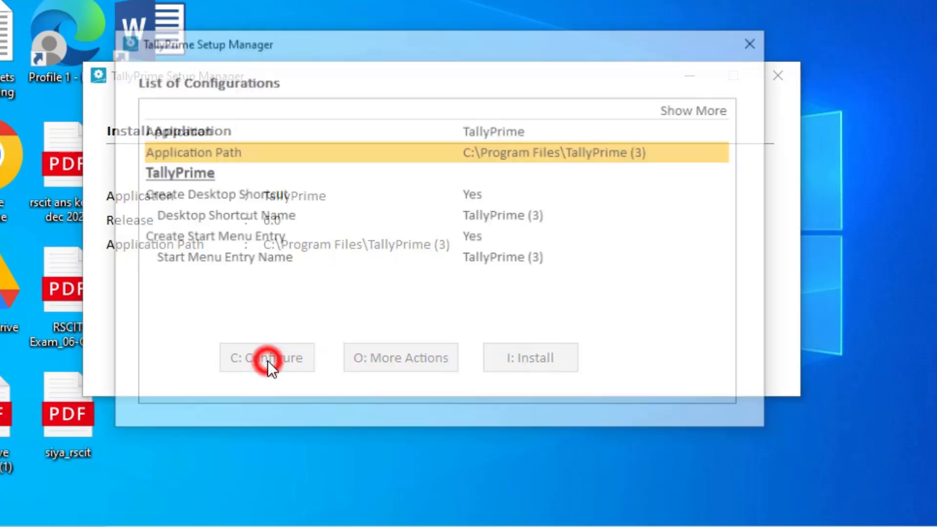
left_click(604, 148)
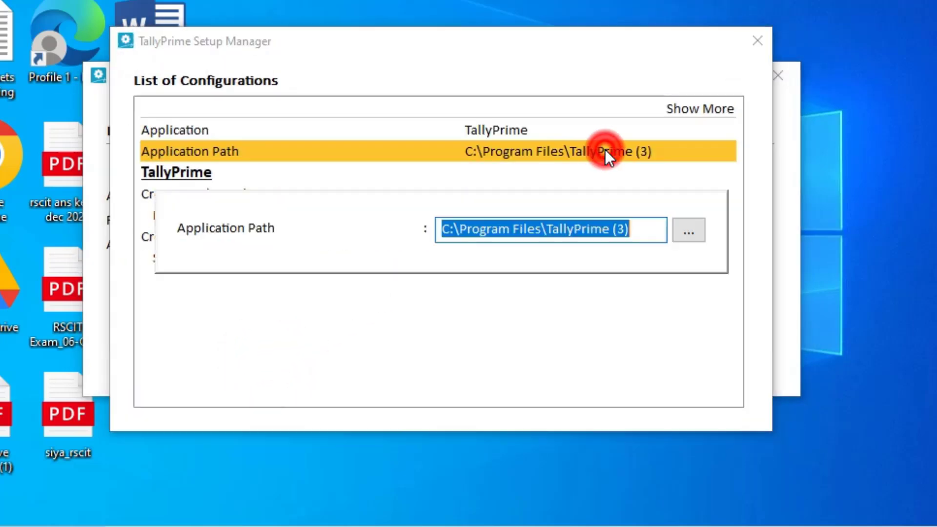
left_click(686, 229)
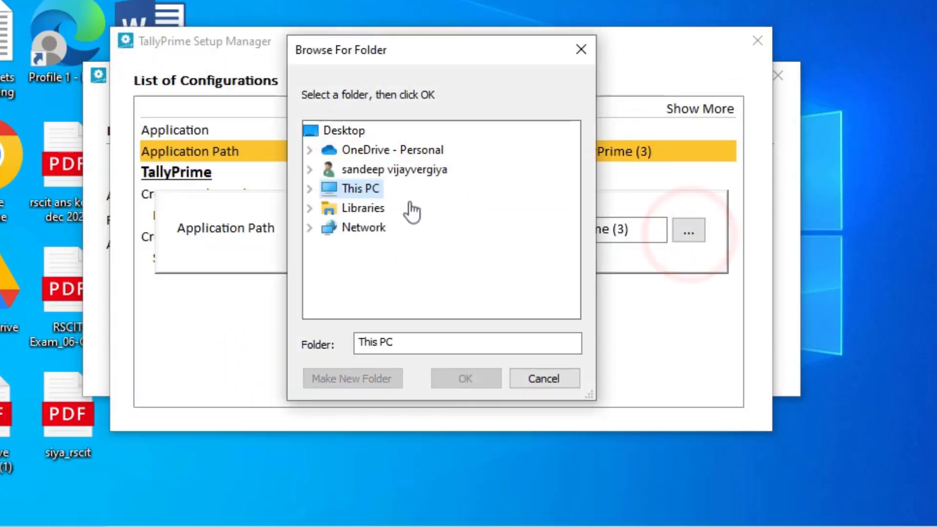
left_click(309, 189)
double_click(438, 207)
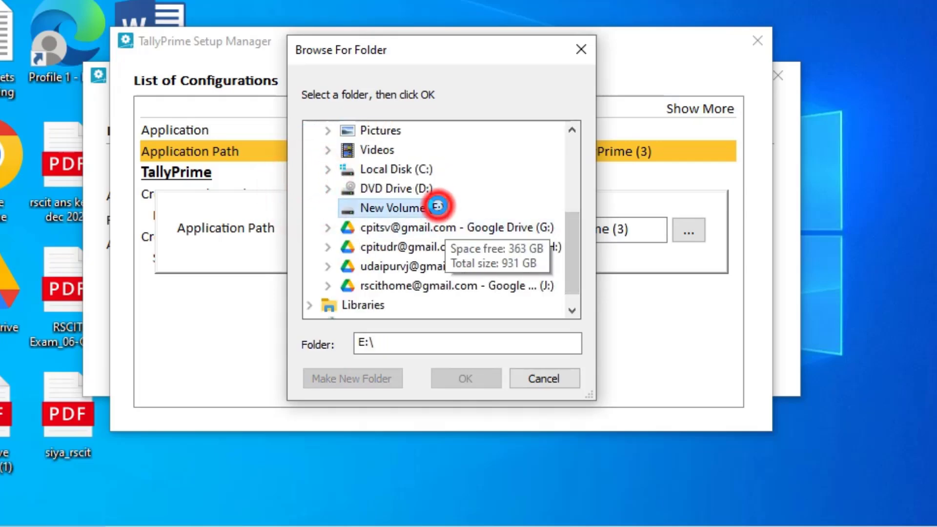
left_click_drag(571, 177, 570, 248)
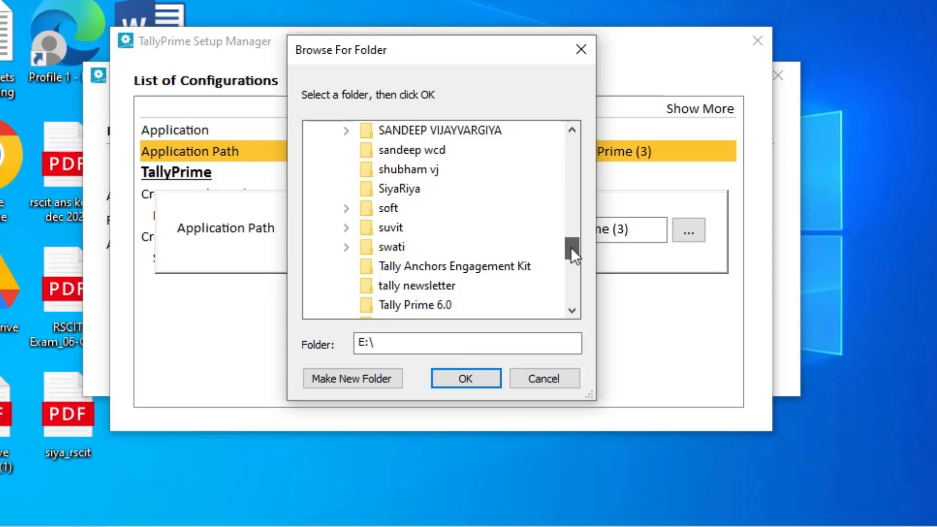
left_click(429, 307)
left_click(466, 379)
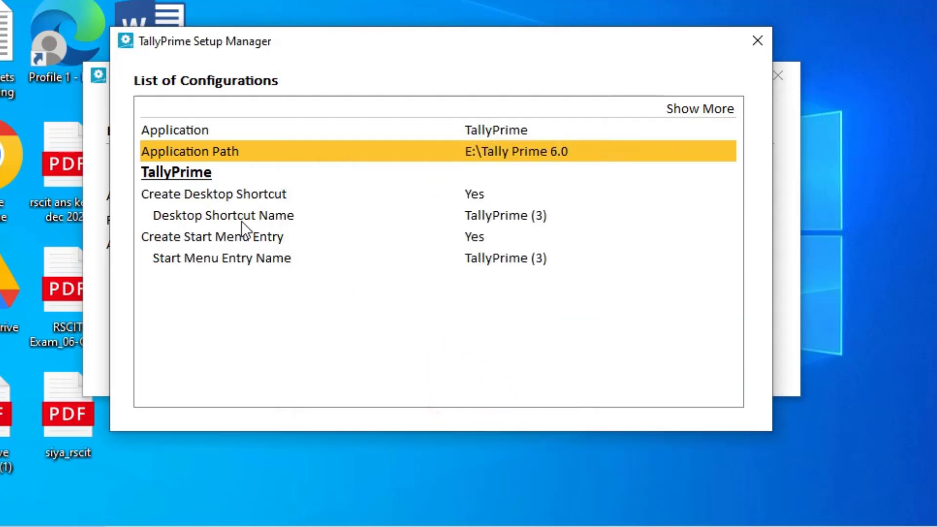
Set the desktop shortcut name to TallyPrime 6.0 and accept the same name for the start menu entry
left_click(483, 218)
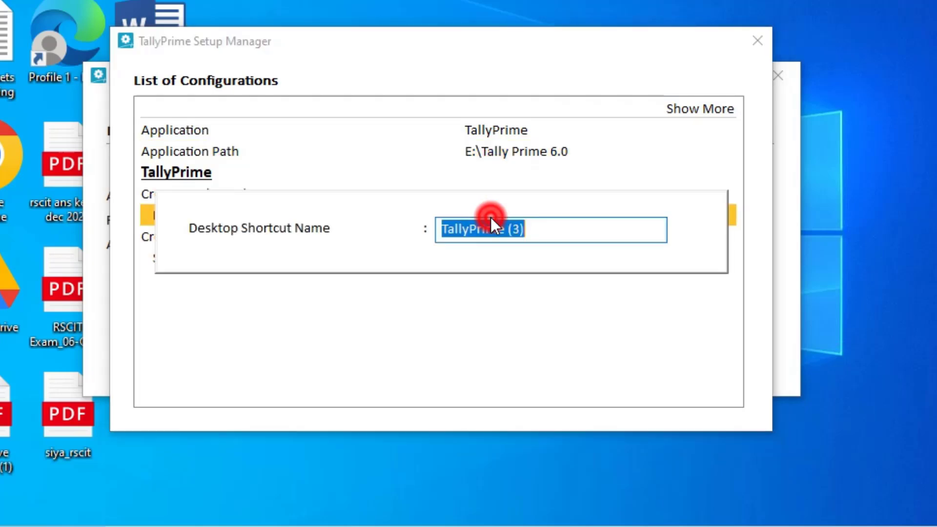
left_click(533, 228)
key("BackSpace")
key("BackSpace")
key("BackSpace")
key("BackSpace")
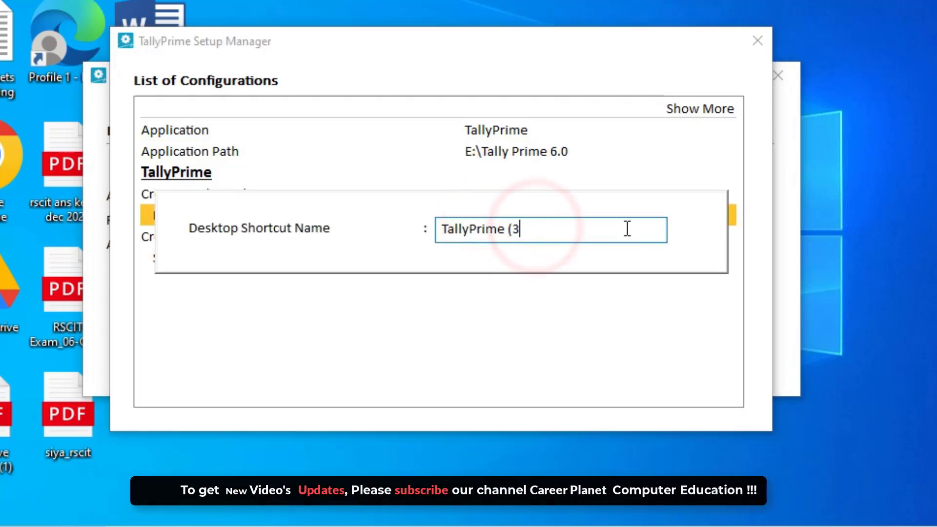
type("6.0")
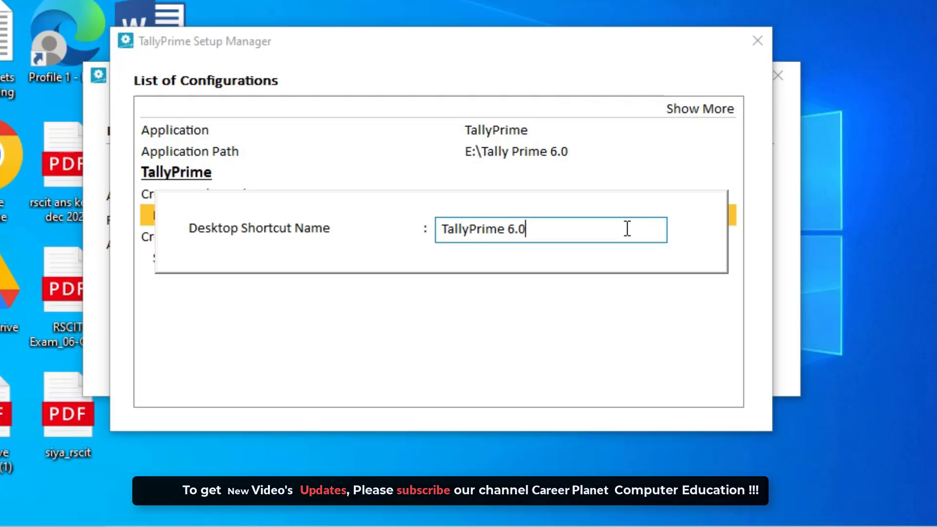
left_click(528, 341)
left_click(537, 258)
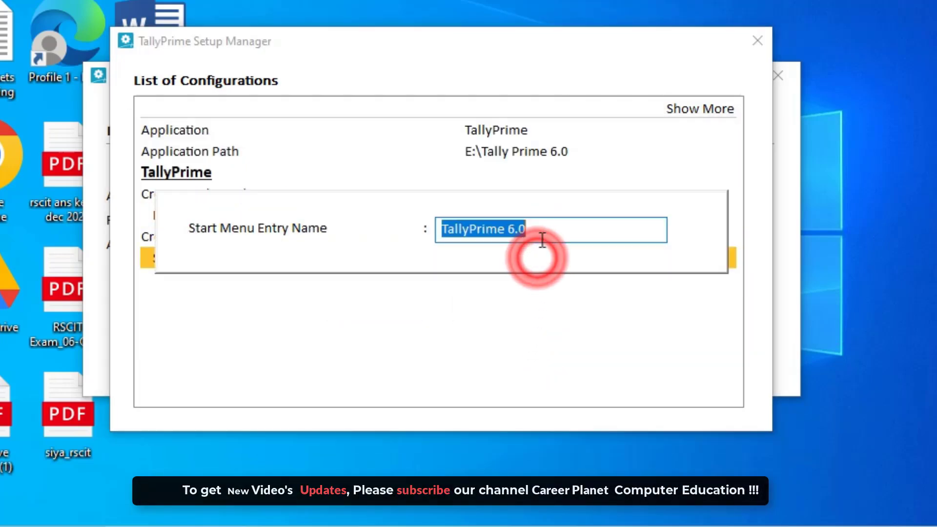
left_click(541, 229)
key("Return")
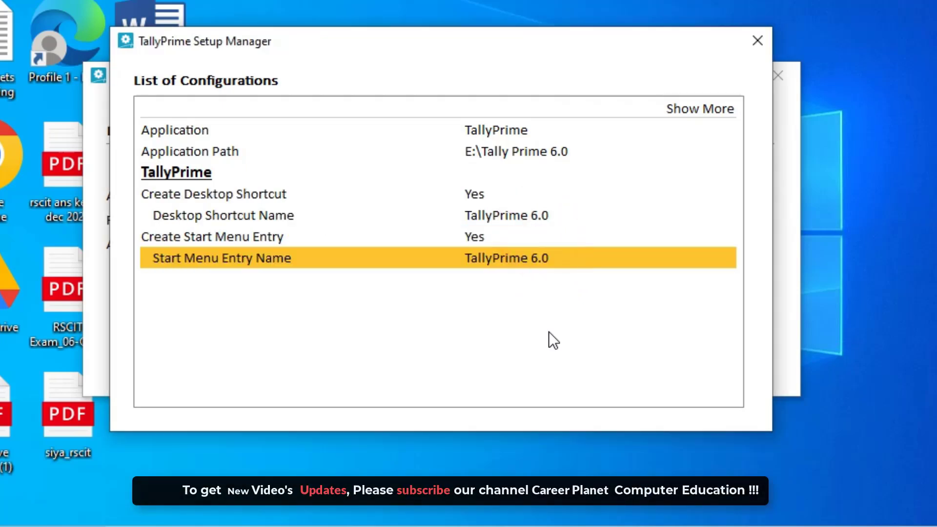
Close the configuration list, install TallyPrime release 6.0 and start the installed application
left_click(757, 39)
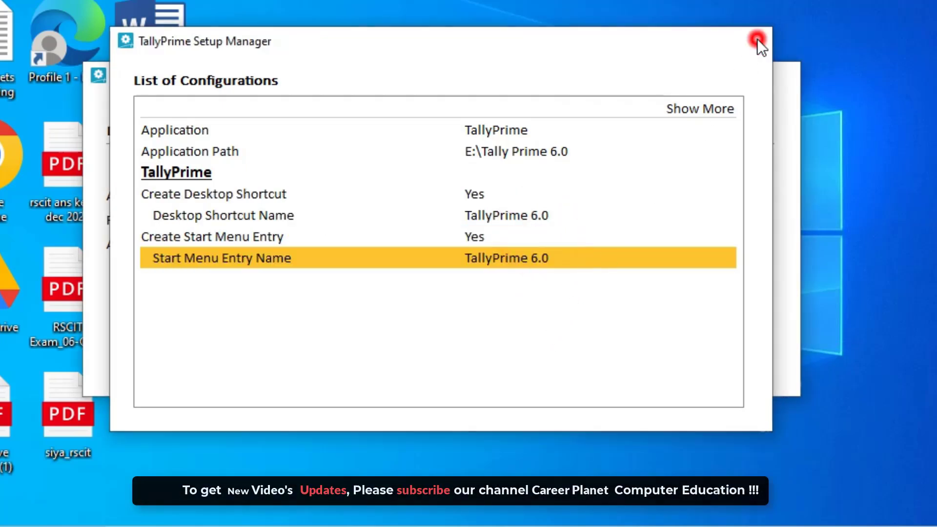
left_click(538, 357)
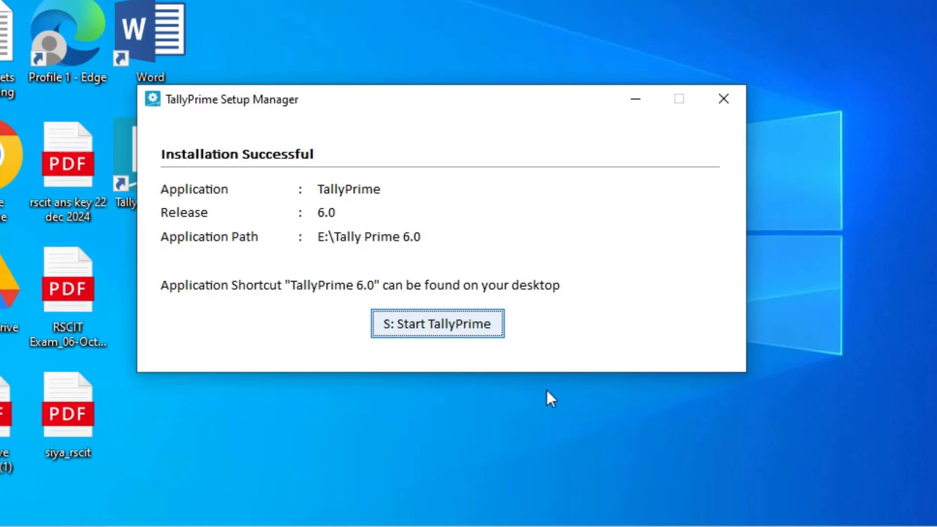
left_click(445, 326)
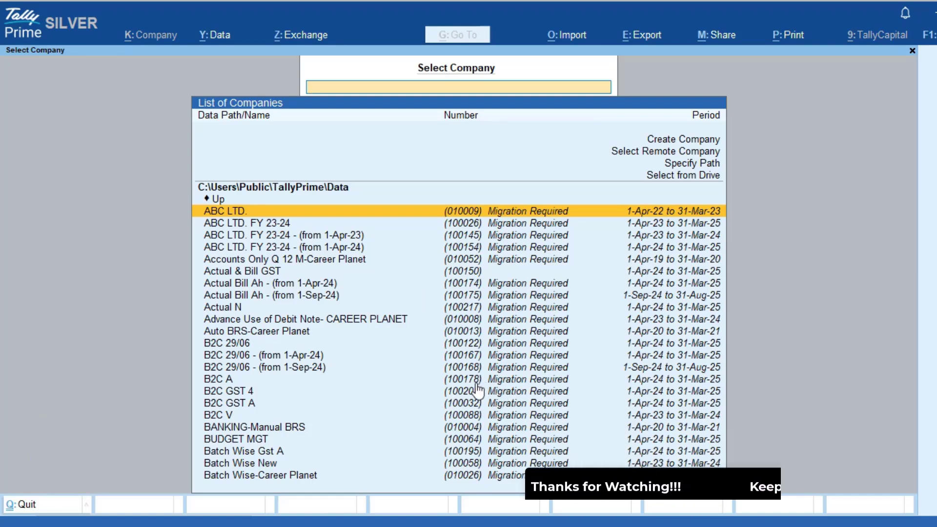
Select the company Actual Bill Ah - (from 1-Apr-24) and migrate its data with a backup beforehand
key("Down")
key("Down")
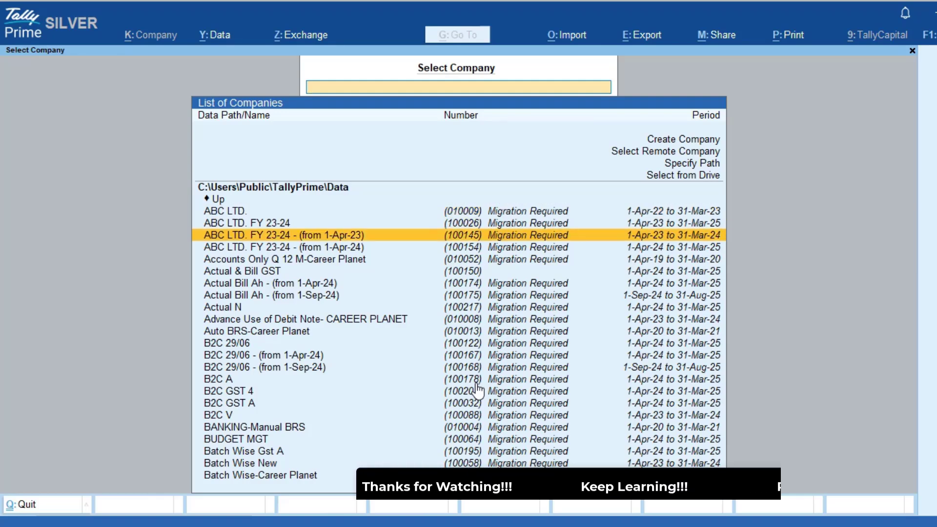
key("Down")
key("Down")
key("Down")
key("Down")
key("Down")
key("Down")
key("Down")
key("Up")
key("Up")
key("Up")
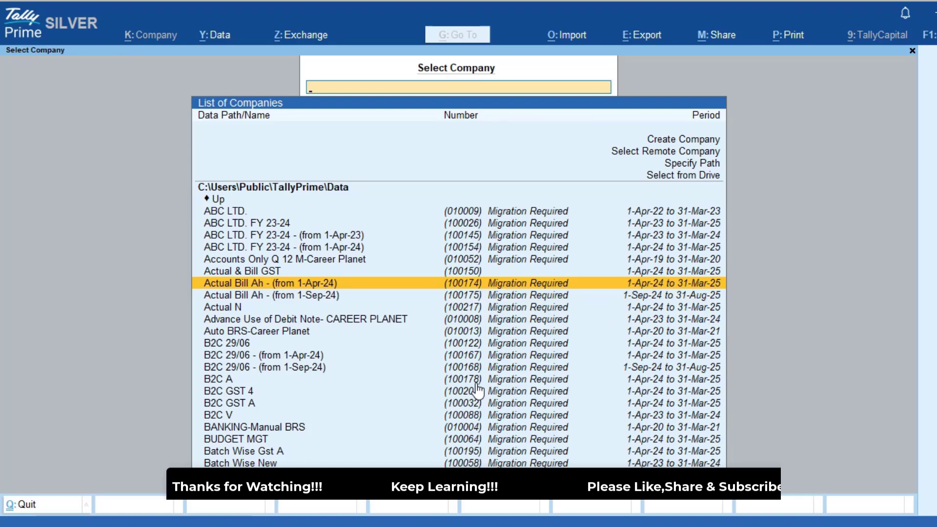
key("Return")
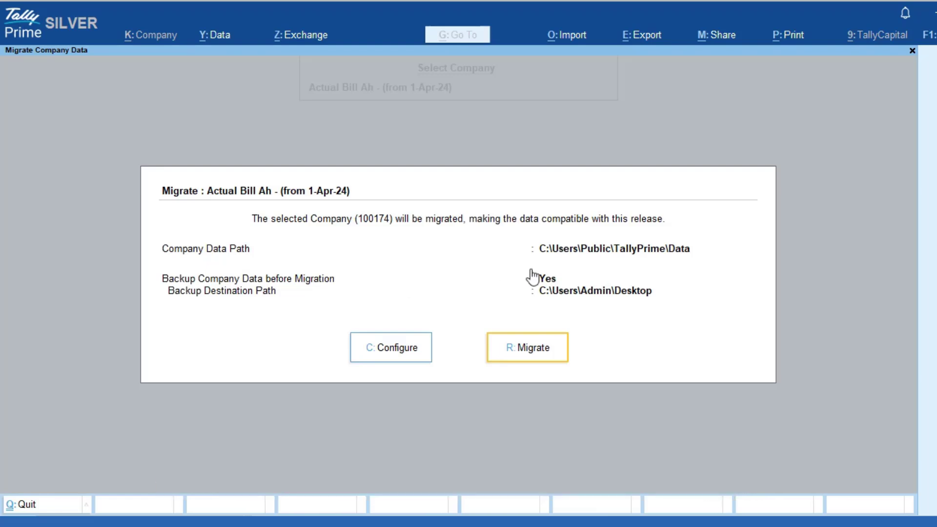
left_click(532, 349)
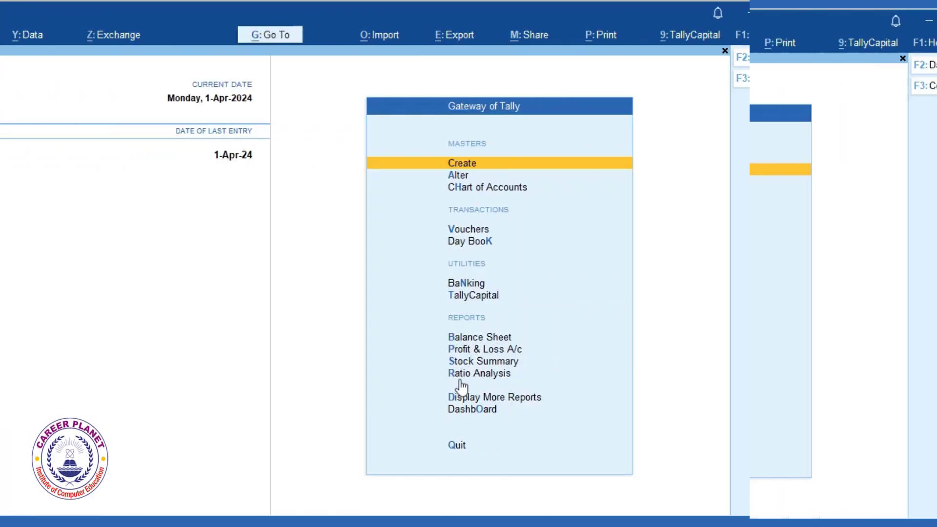
left_click(385, 350)
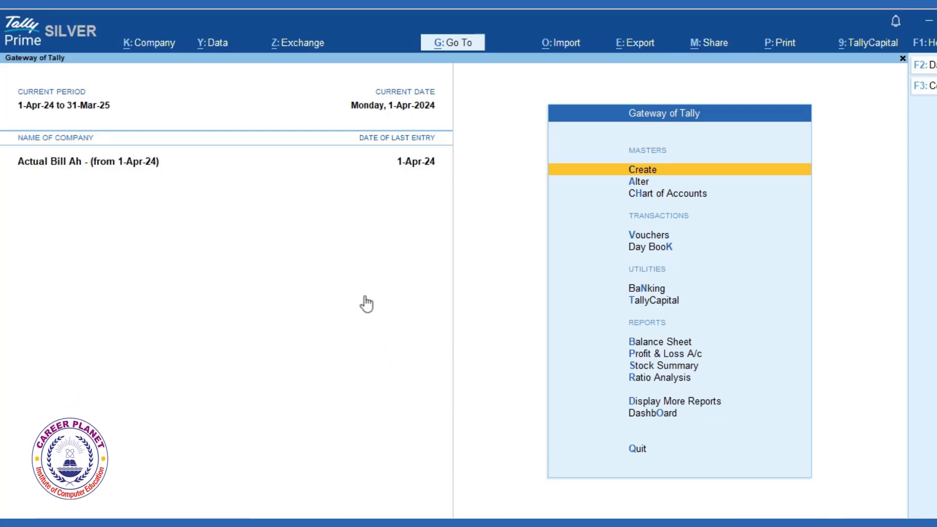
Examine the GST options offered among the data exchange functions
left_click(290, 45)
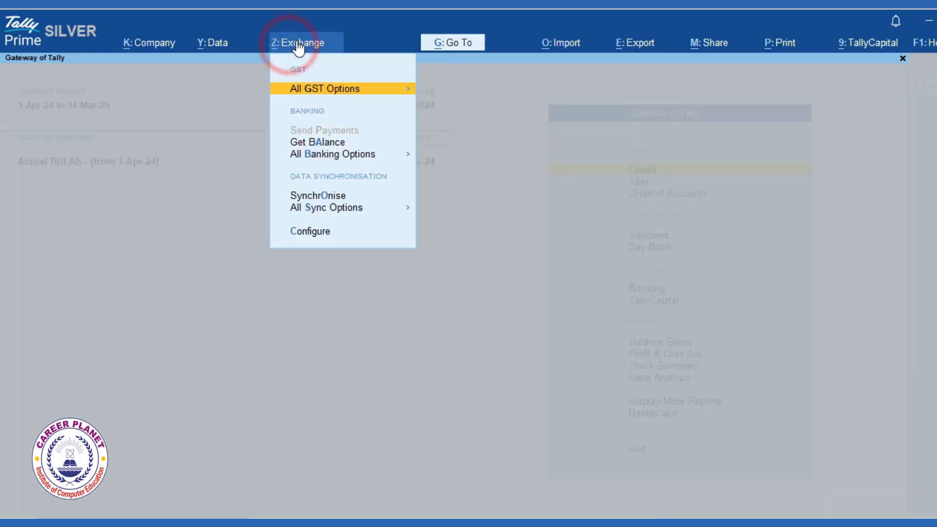
left_click(314, 97)
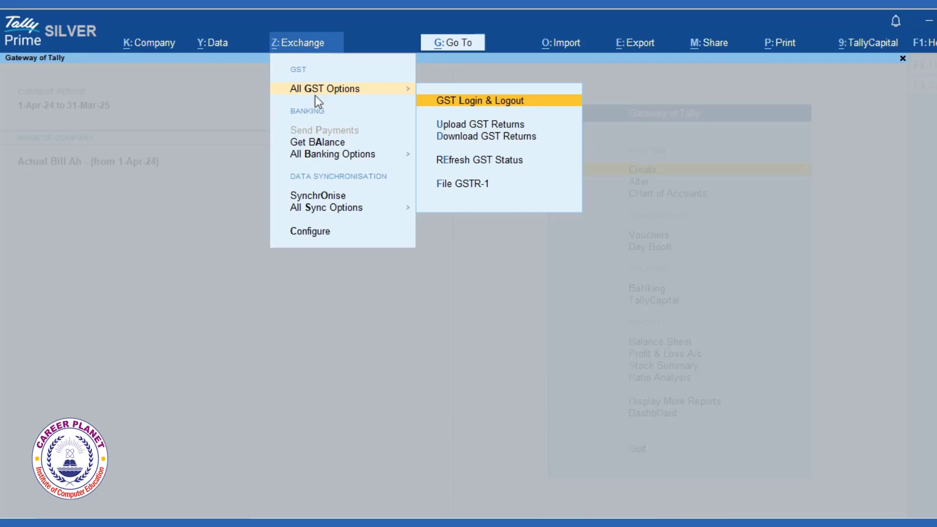
left_click(329, 139)
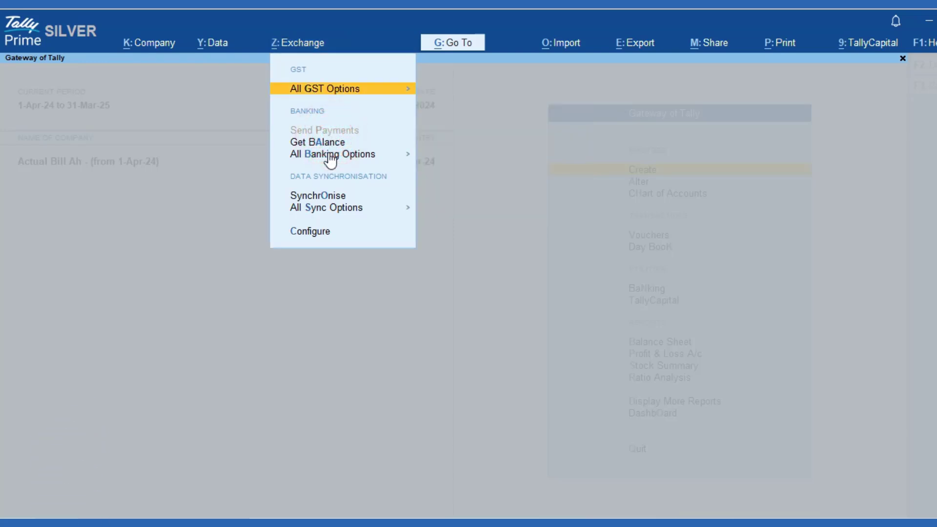
Open the Connected Banking login from the banking exchange options, view the Tally.NET ID information, and leave the form
left_click(330, 159)
left_click(449, 168)
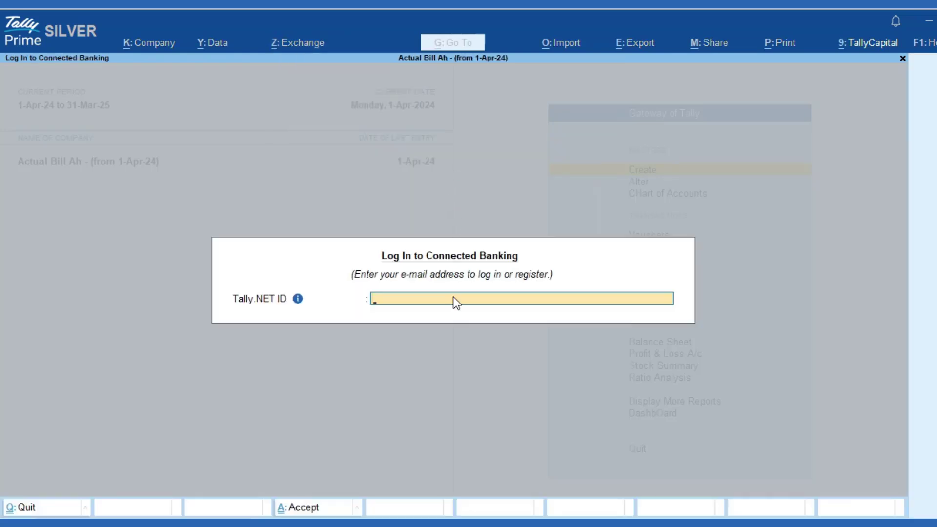
left_click(297, 299)
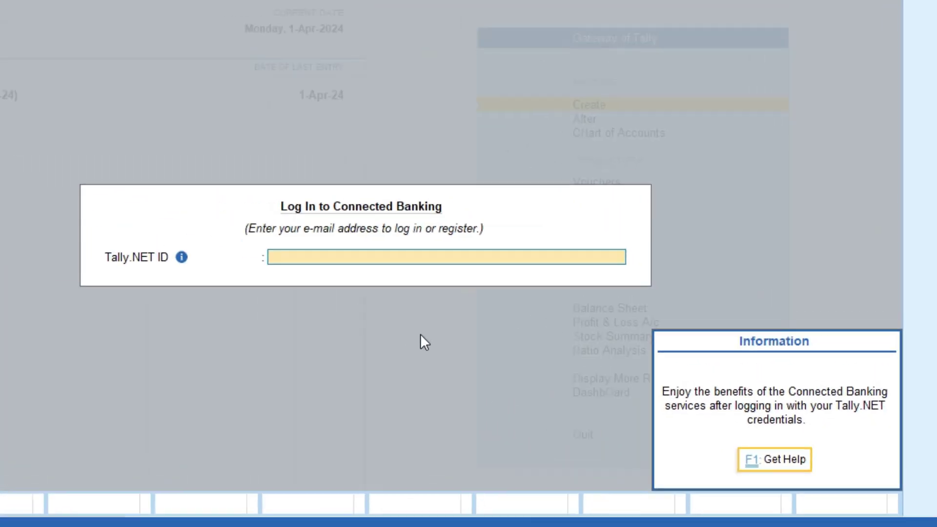
left_click(500, 341)
View the Get Balance screen for the company's bank ledgers and close it
left_click(312, 43)
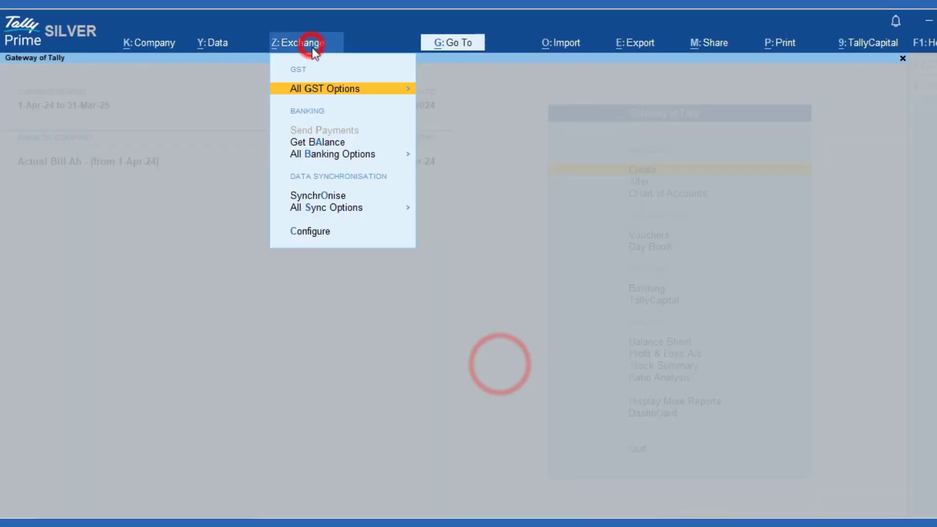
left_click(334, 142)
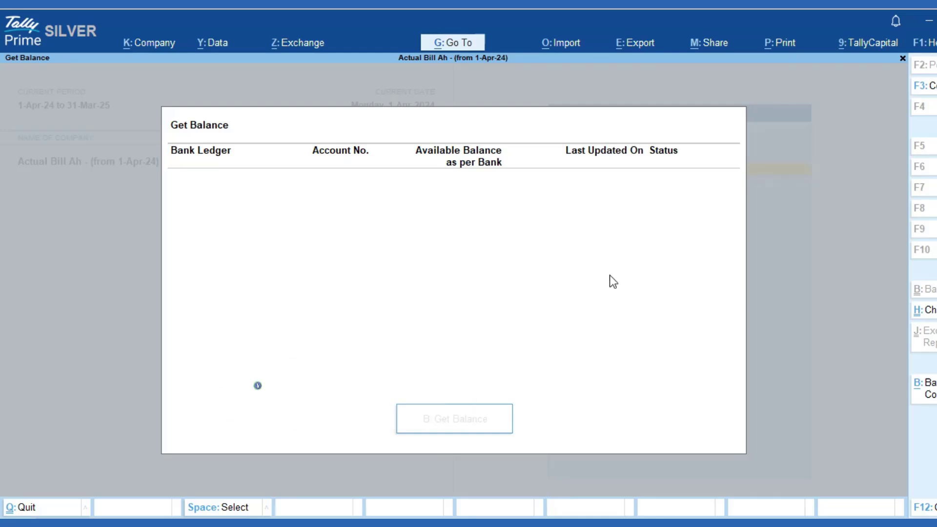
key("Escape")
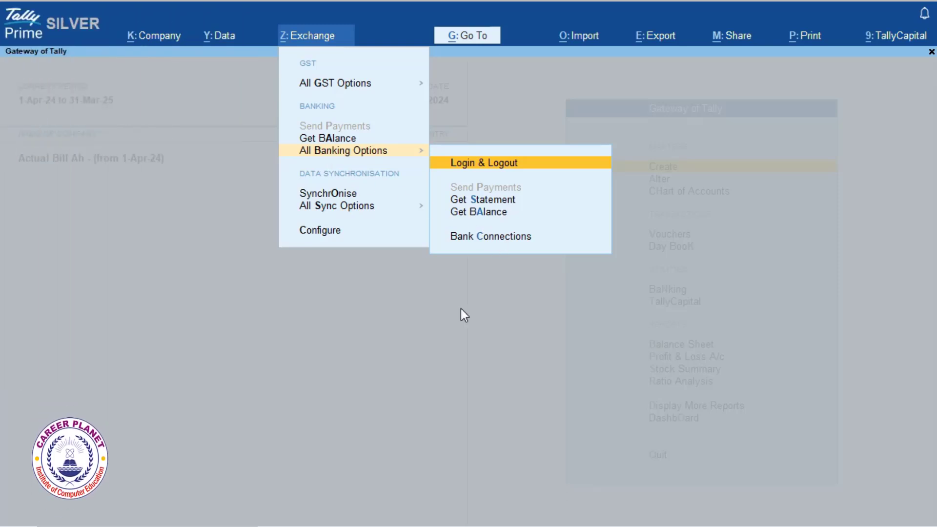
Leave the exchange options and open Imported Bank Data in the Banking utilities
left_click(425, 383)
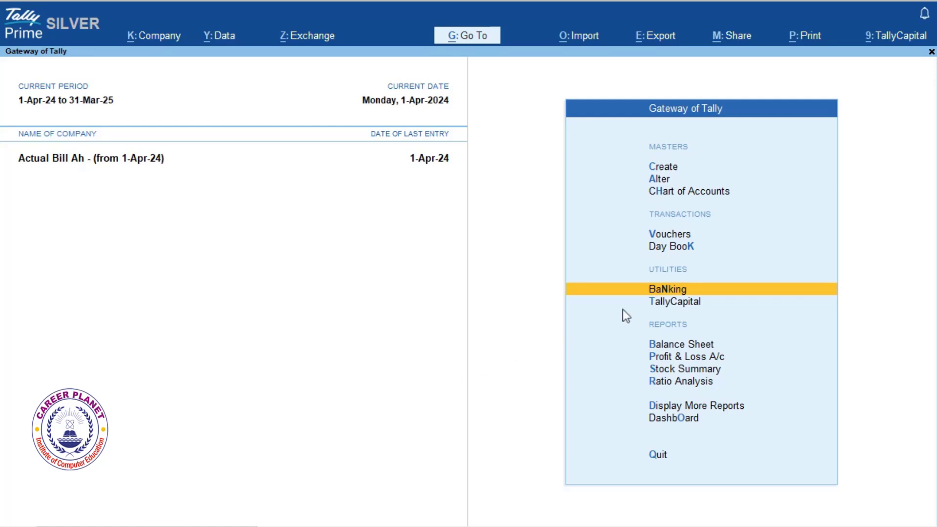
left_click(680, 292)
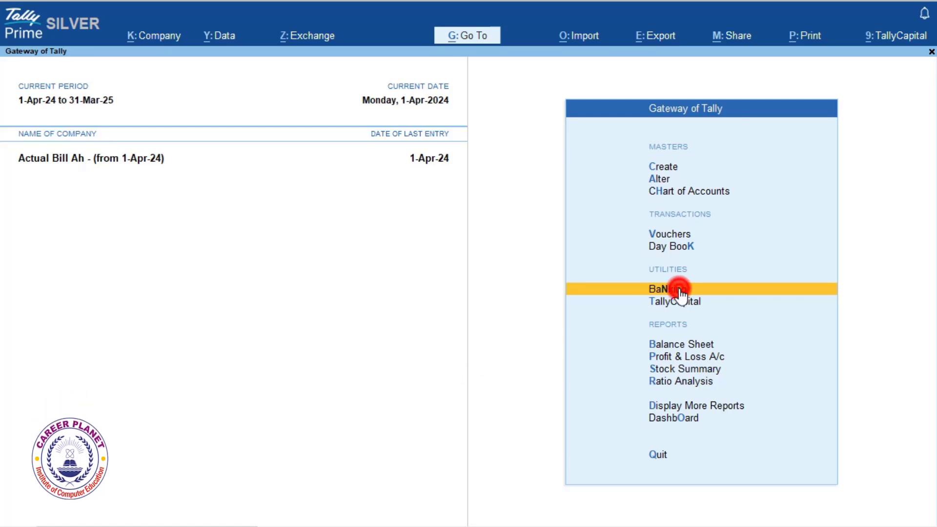
left_click(666, 243)
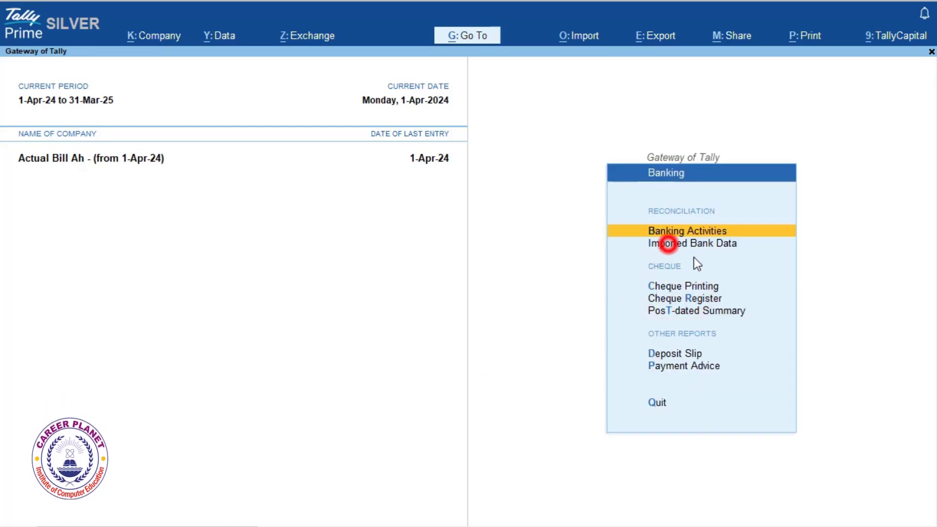